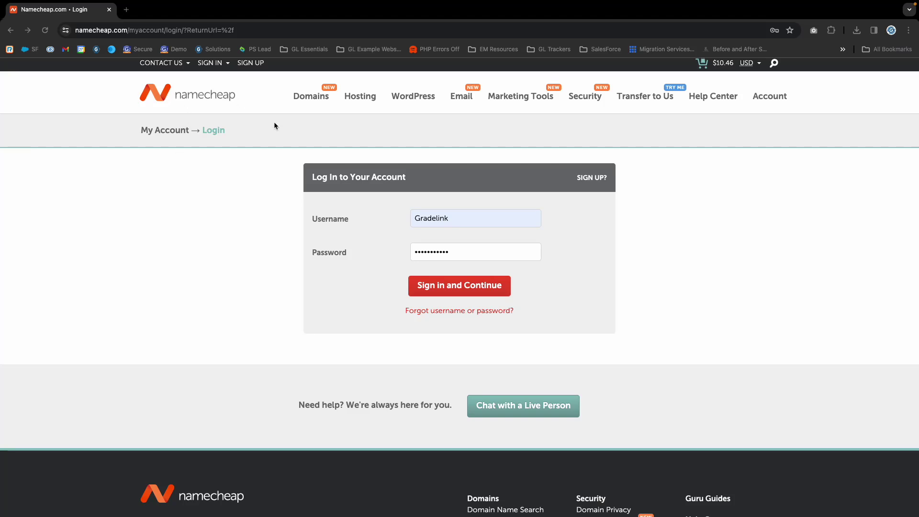
Step: Sign in with the saved credentials and submit the authenticator one-time code
{"action": "scroll", "coordinate": [380, 243], "scroll_direction": "up", "scroll_amount": 1}
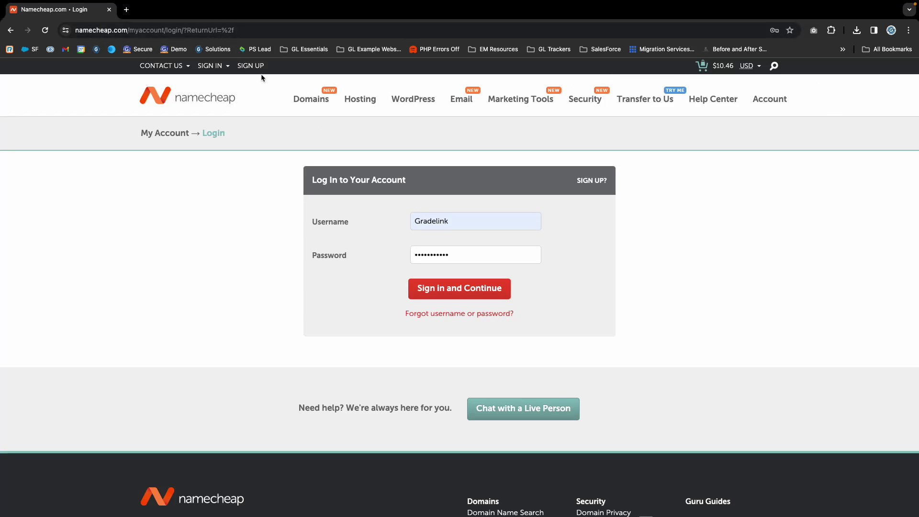
{"action": "left_click", "coordinate": [211, 66]}
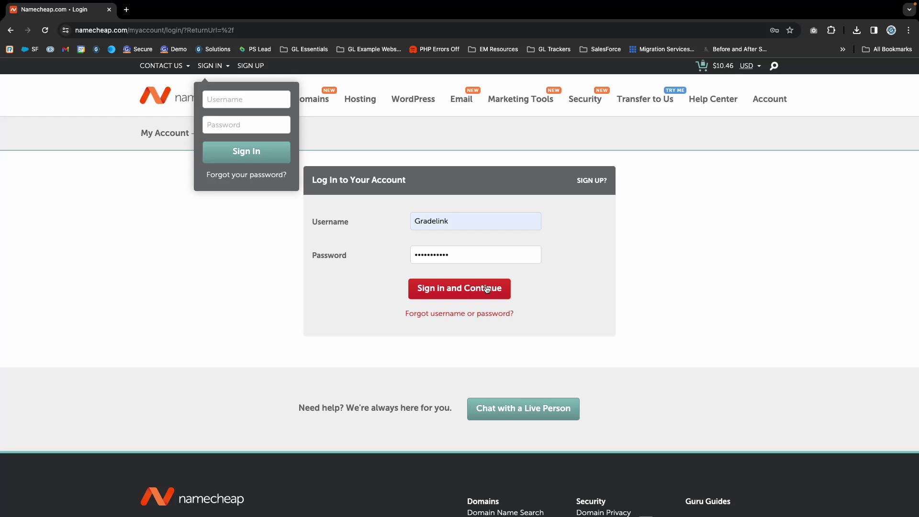
{"action": "left_click", "coordinate": [354, 156]}
{"action": "left_click", "coordinate": [216, 67]}
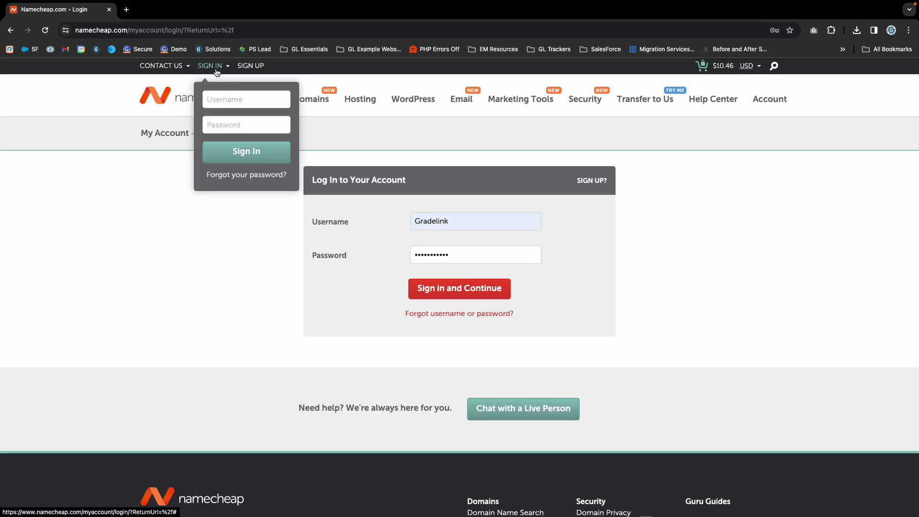
{"action": "left_click", "coordinate": [223, 100]}
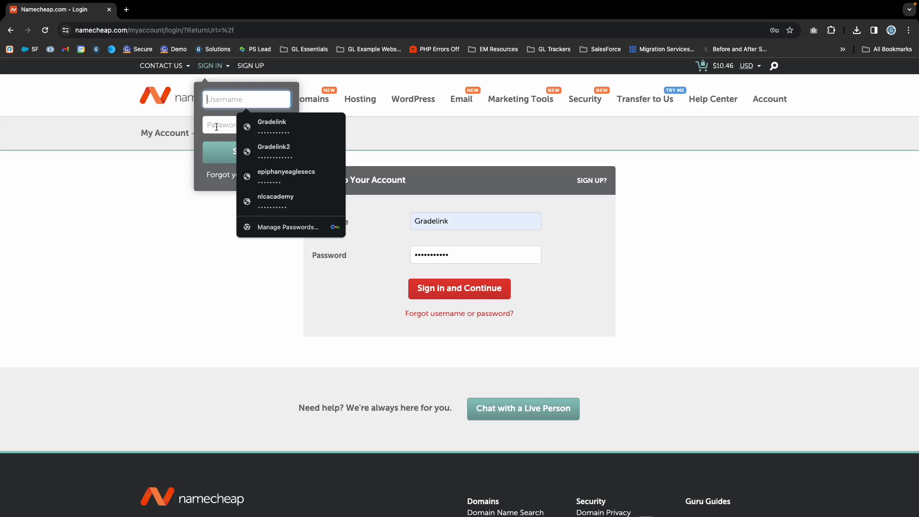
{"action": "left_click", "coordinate": [473, 199]}
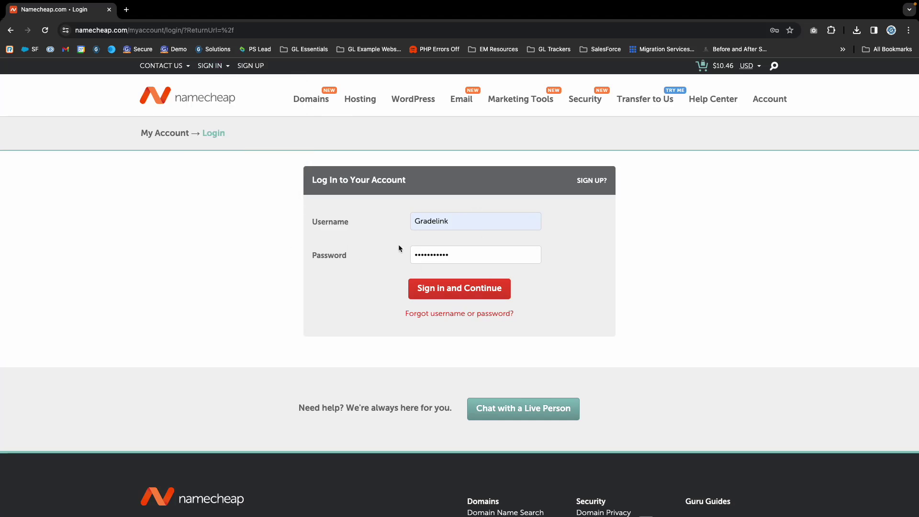
{"action": "left_click", "coordinate": [443, 294]}
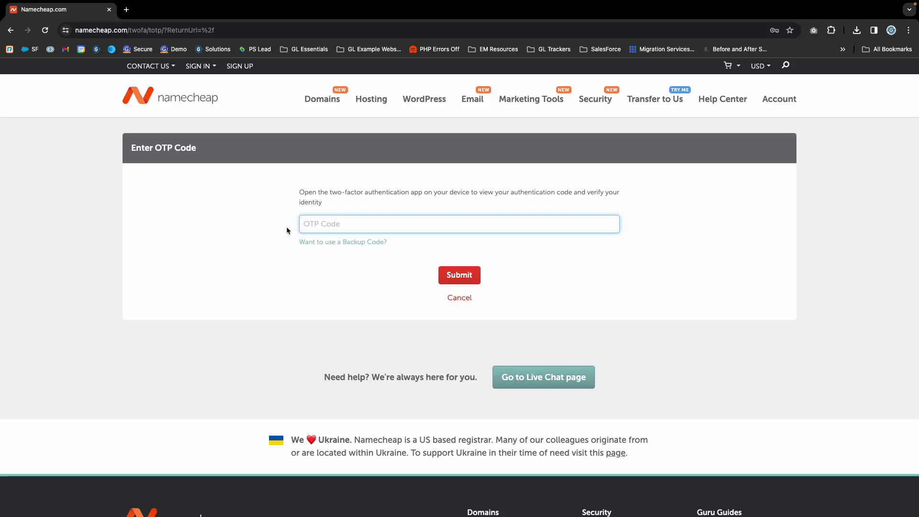
{"action": "key", "text": "Return"}
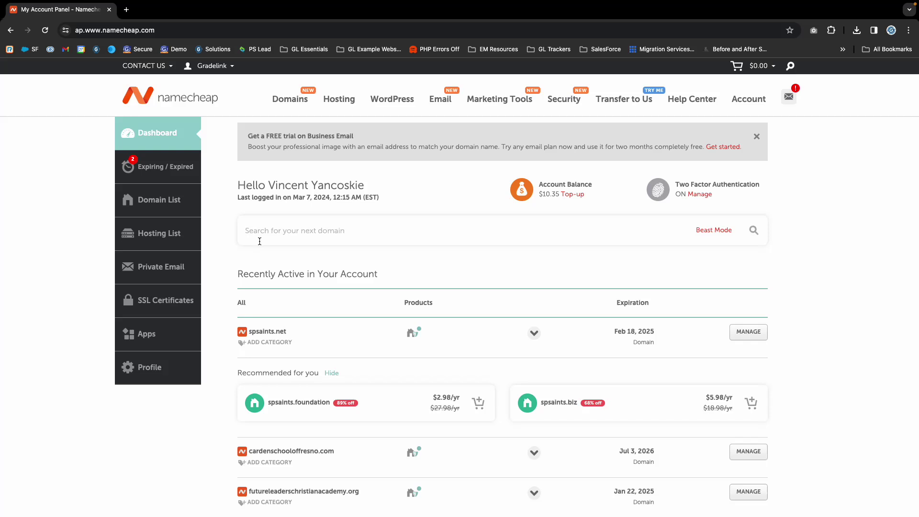
Step: Filter the Domain List by 'gradelink' and open the gradelinklunch.com details page
{"action": "left_click", "coordinate": [247, 233]}
{"action": "left_click", "coordinate": [171, 200]}
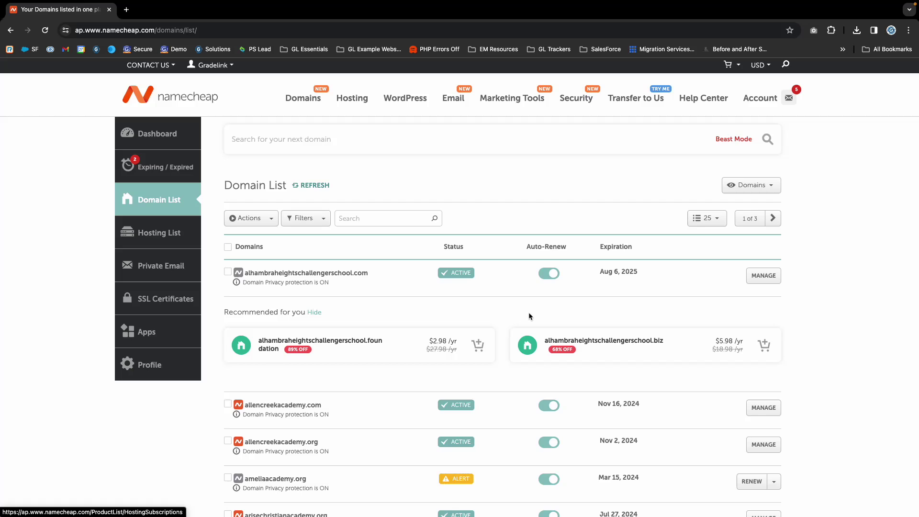
{"action": "scroll", "coordinate": [387, 307], "scroll_direction": "down", "scroll_amount": 3}
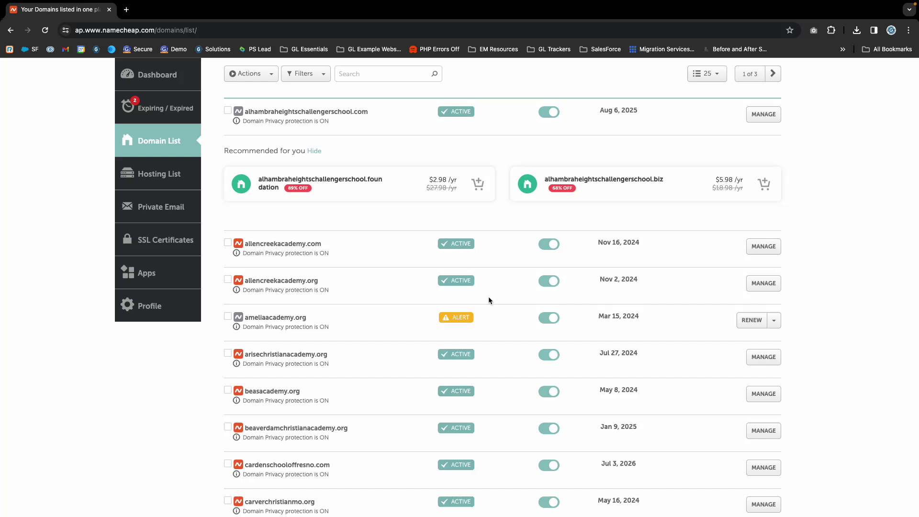
{"action": "scroll", "coordinate": [384, 328], "scroll_direction": "down", "scroll_amount": 9}
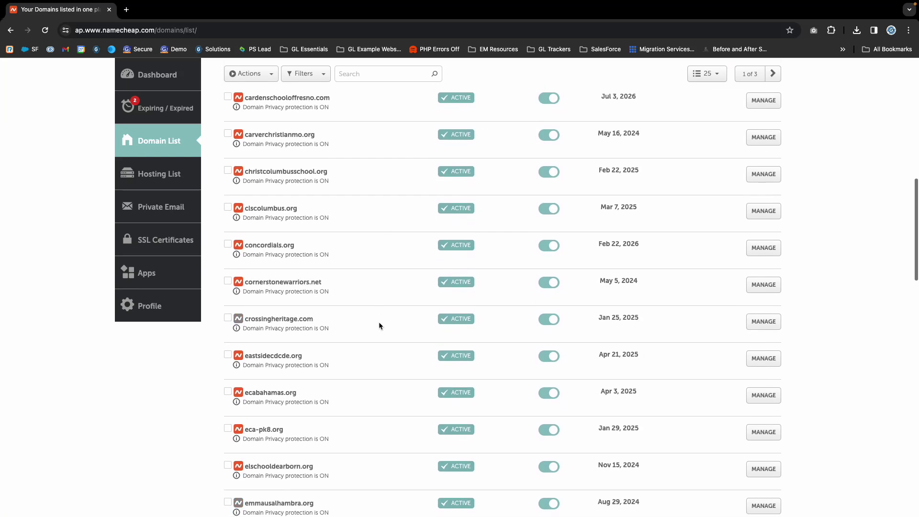
{"action": "scroll", "coordinate": [379, 326], "scroll_direction": "up", "scroll_amount": 10}
{"action": "left_click", "coordinate": [370, 219]}
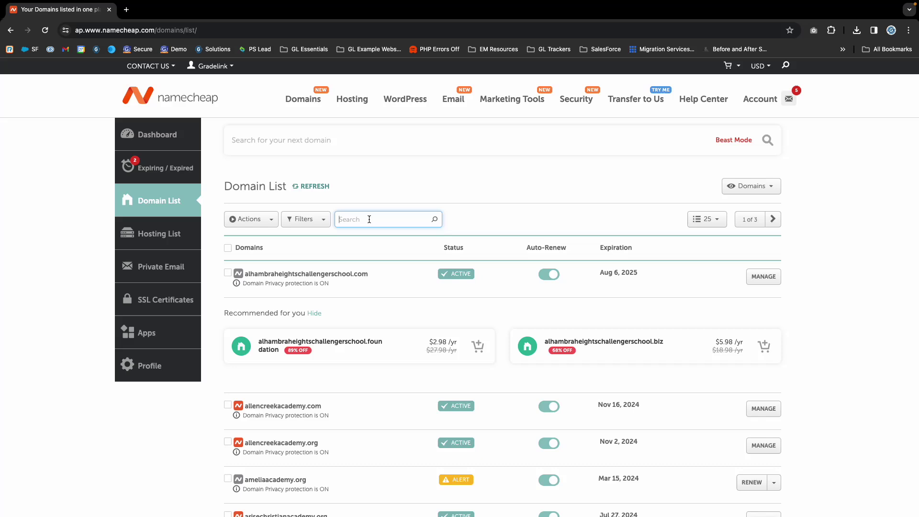
{"action": "type", "text": "gradelink"}
{"action": "left_click", "coordinate": [765, 281]}
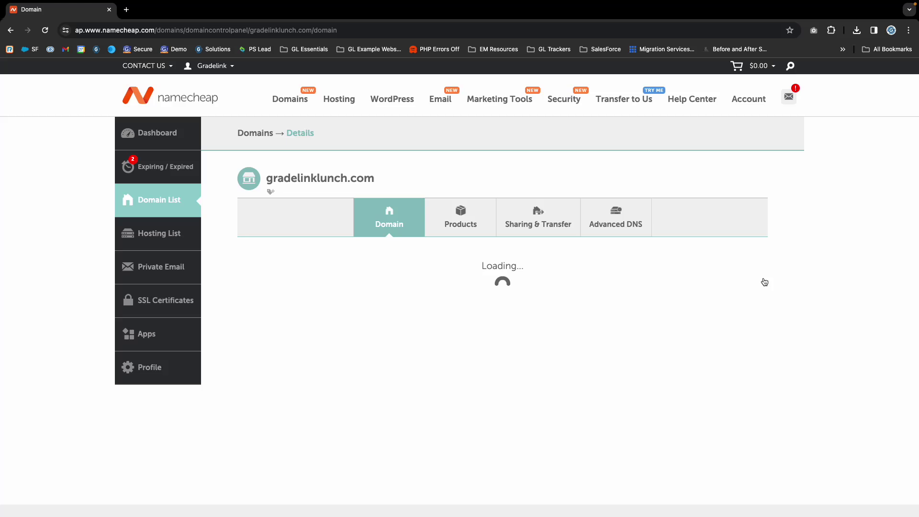
{"action": "left_click", "coordinate": [176, 201]}
{"action": "left_click", "coordinate": [363, 222]}
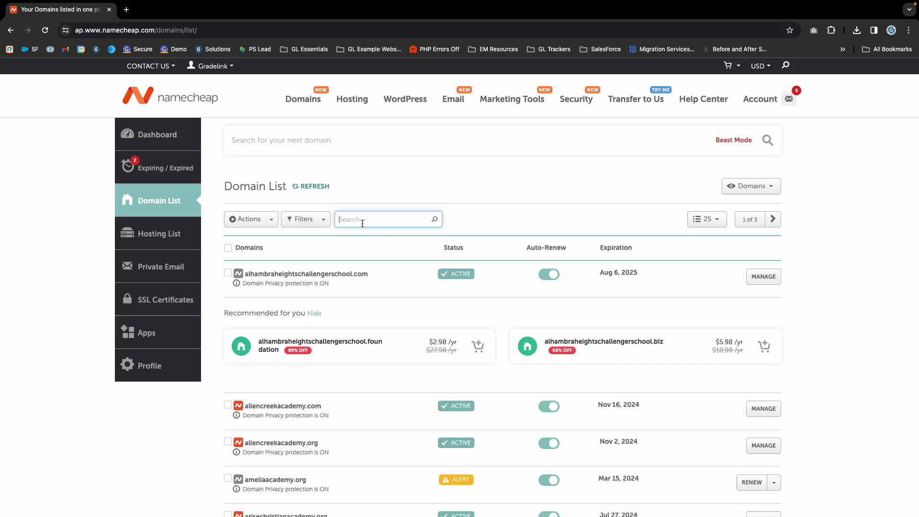
{"action": "type", "text": "gradelink"}
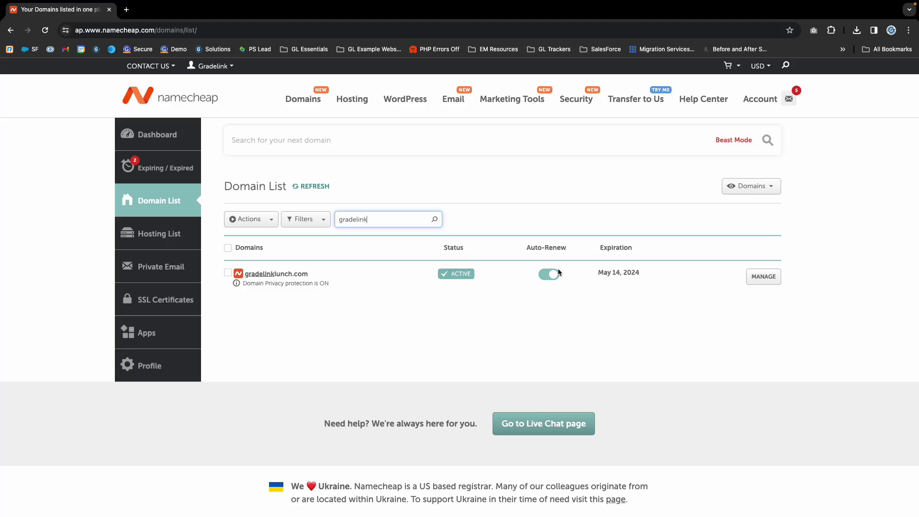
{"action": "left_click", "coordinate": [765, 278]}
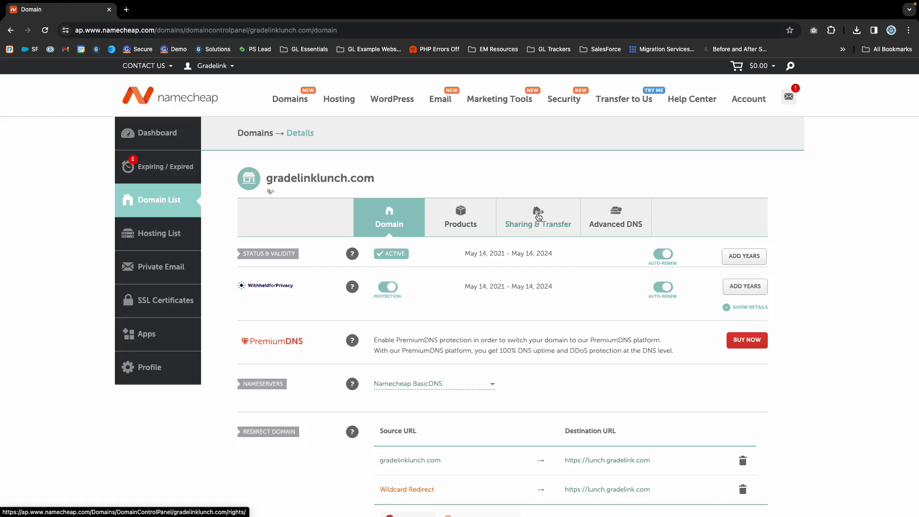
Step: Open the Sharing & Transfer tab and focus the New Manager field under Share Access
{"action": "left_click", "coordinate": [538, 216]}
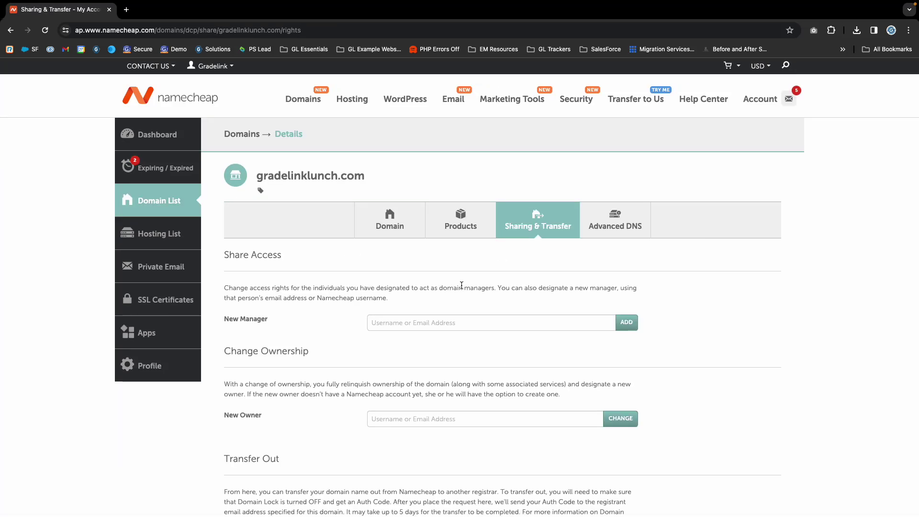
{"action": "scroll", "coordinate": [389, 335], "scroll_direction": "down", "scroll_amount": 2}
{"action": "scroll", "coordinate": [388, 336], "scroll_direction": "down", "scroll_amount": 1}
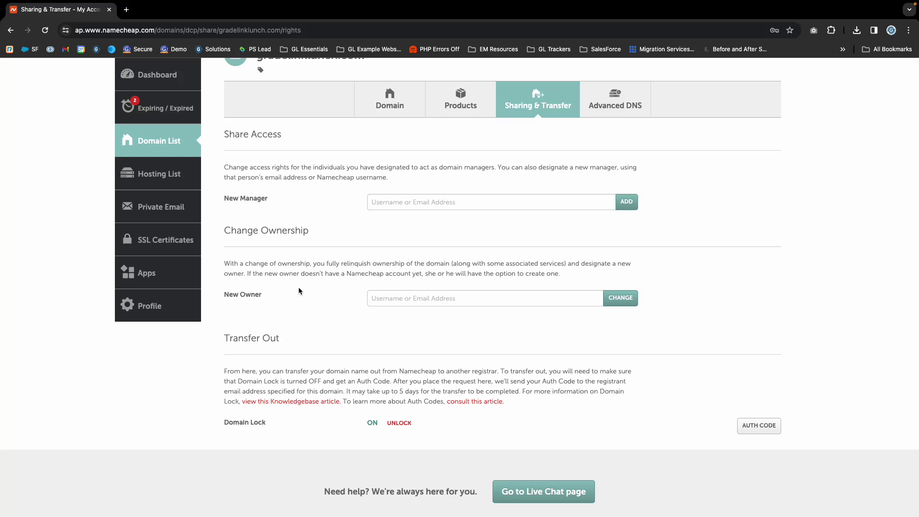
{"action": "left_click", "coordinate": [421, 297]}
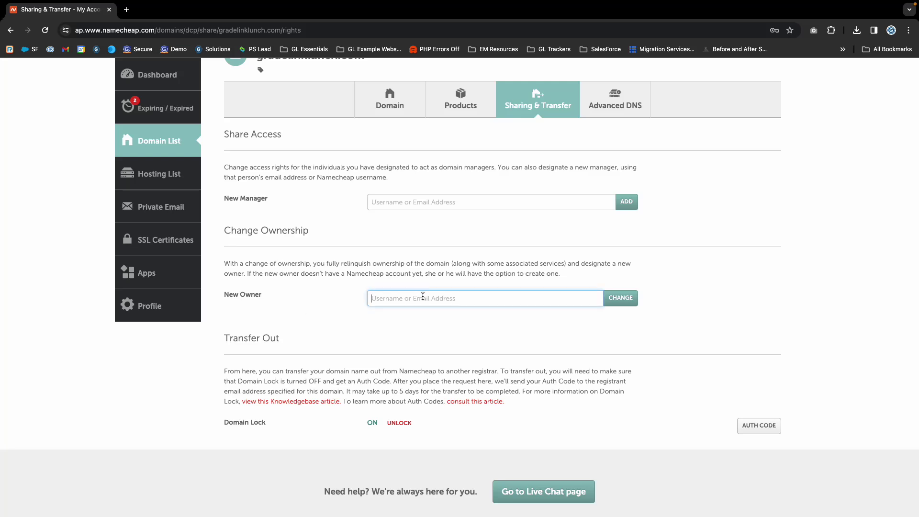
{"action": "scroll", "coordinate": [420, 298], "scroll_direction": "up", "scroll_amount": 1}
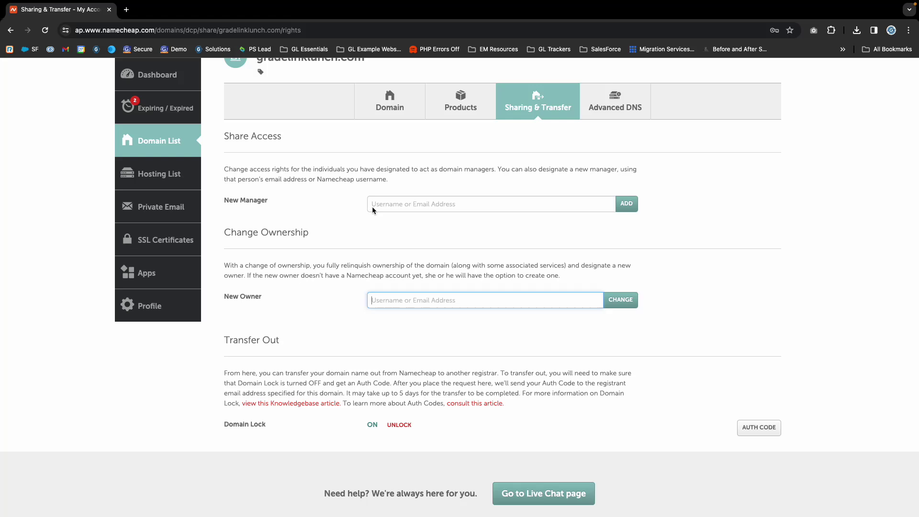
{"action": "left_click", "coordinate": [394, 205]}
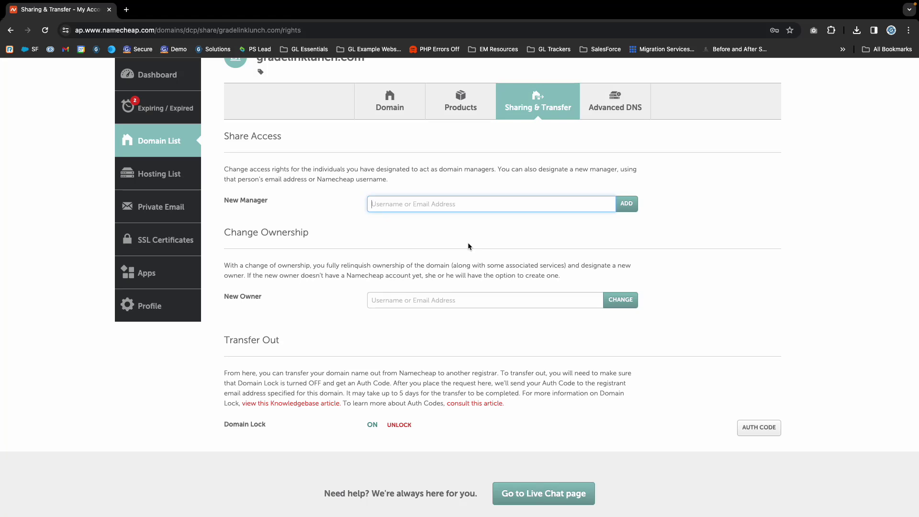
Step: Enter the new manager's e-mail address under Share Access and add it as a manager
{"action": "type", "text": "Gradelink"}
{"action": "scroll", "coordinate": [623, 214], "scroll_direction": "down", "scroll_amount": 1}
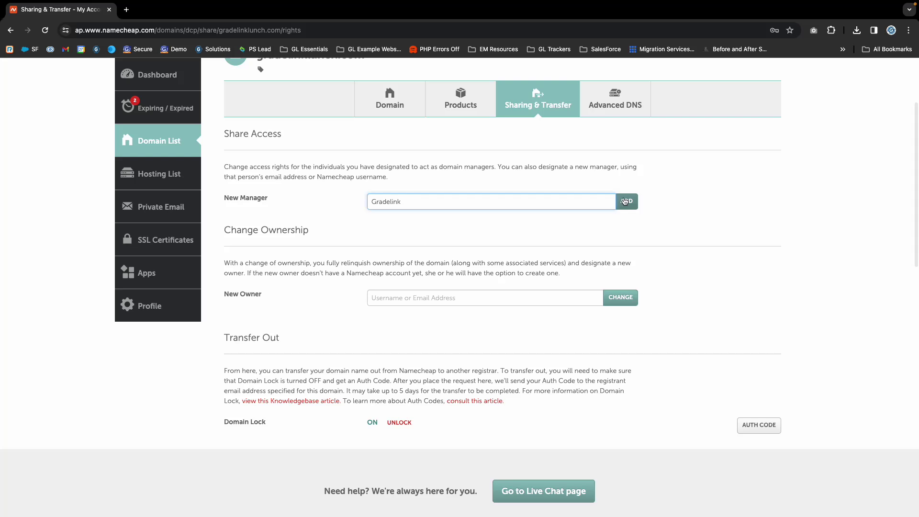
{"action": "scroll", "coordinate": [537, 228], "scroll_direction": "up", "scroll_amount": 1}
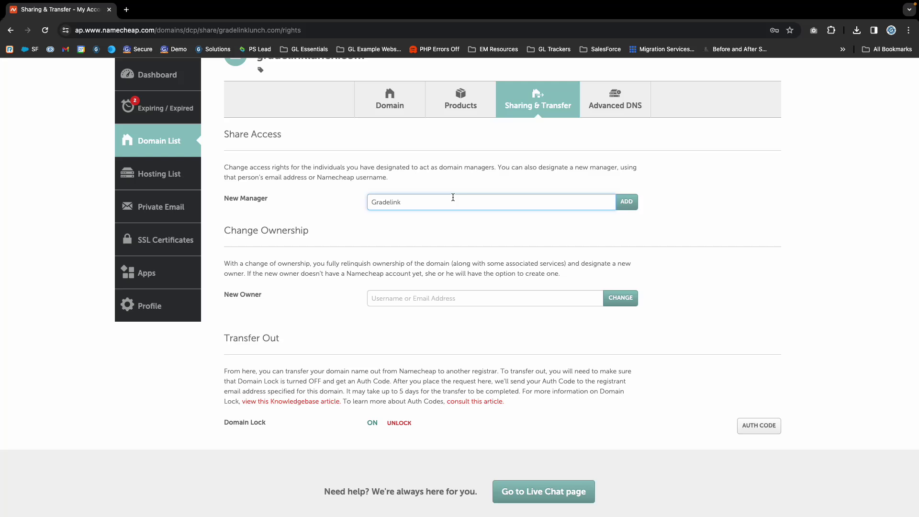
{"action": "double_click", "coordinate": [410, 202]}
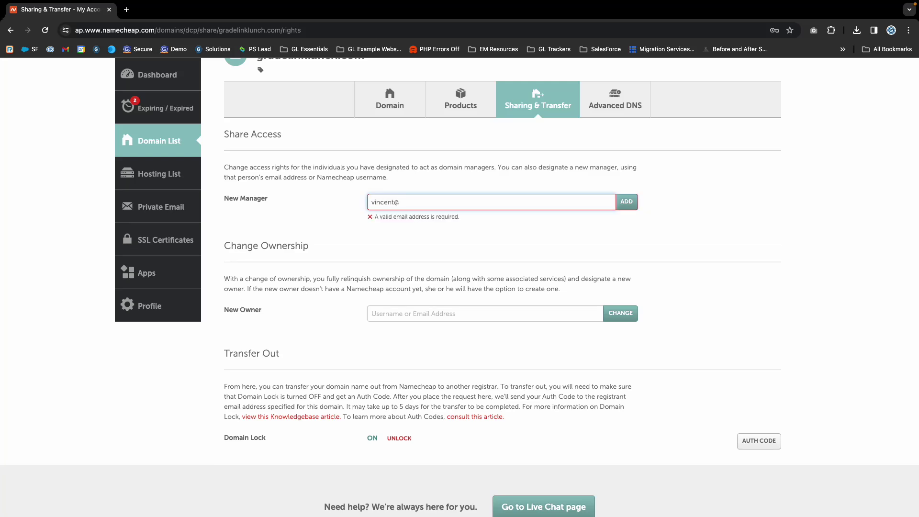
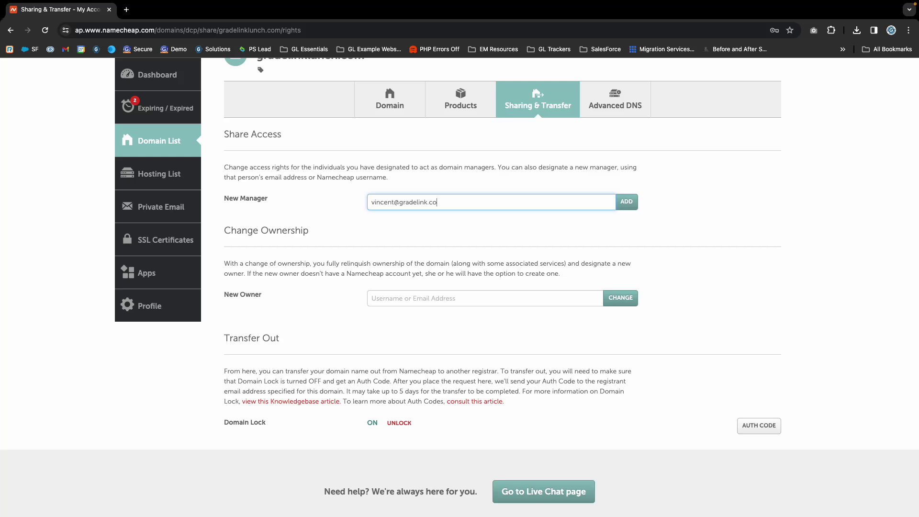
{"action": "left_click", "coordinate": [627, 202]}
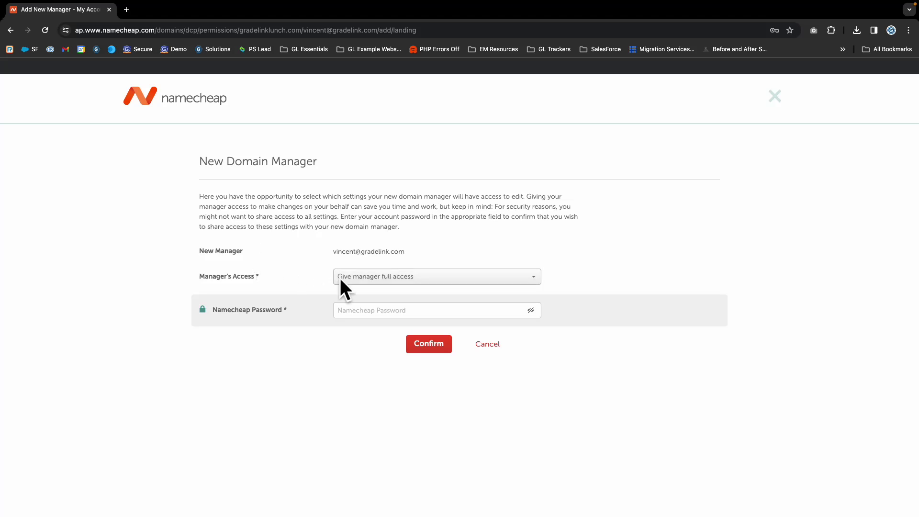
Step: Choose 'Give manager some permissions' for Manager's Access, briefly trying full access in between
{"action": "left_click", "coordinate": [343, 282]}
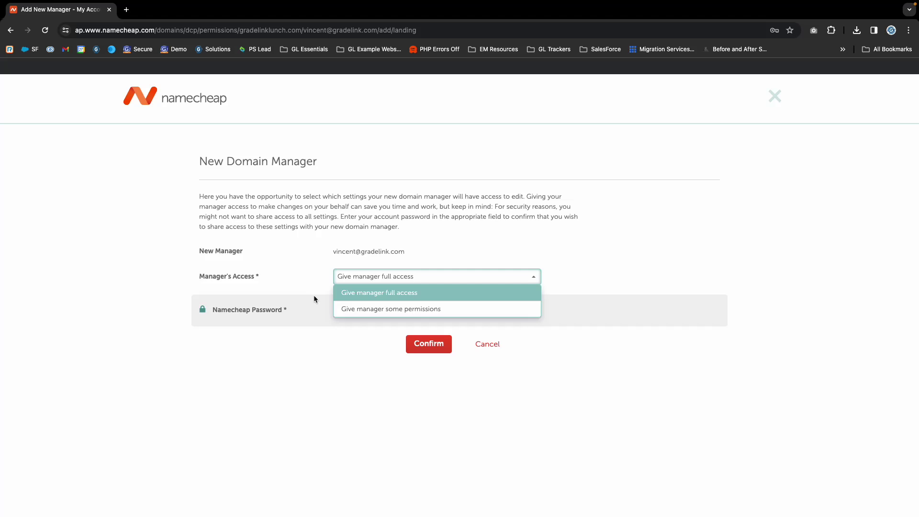
{"action": "left_click", "coordinate": [367, 311]}
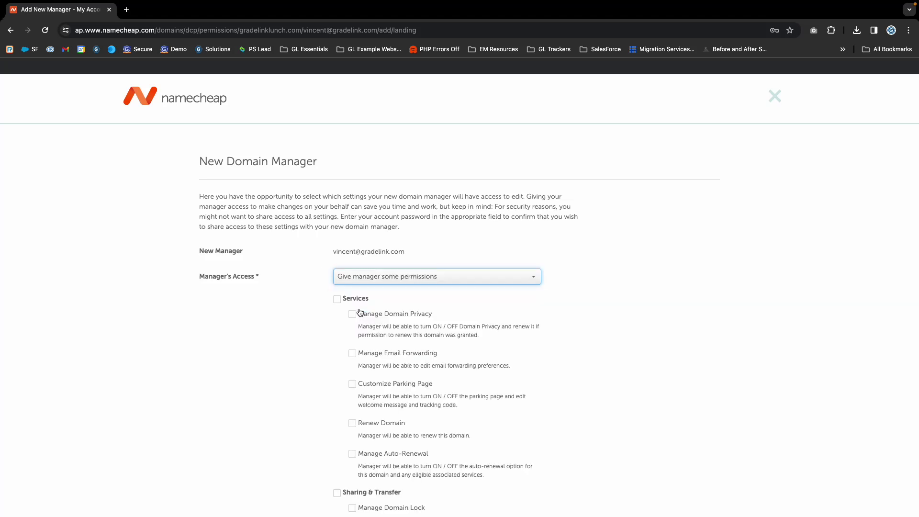
{"action": "scroll", "coordinate": [368, 312], "scroll_direction": "down", "scroll_amount": 2}
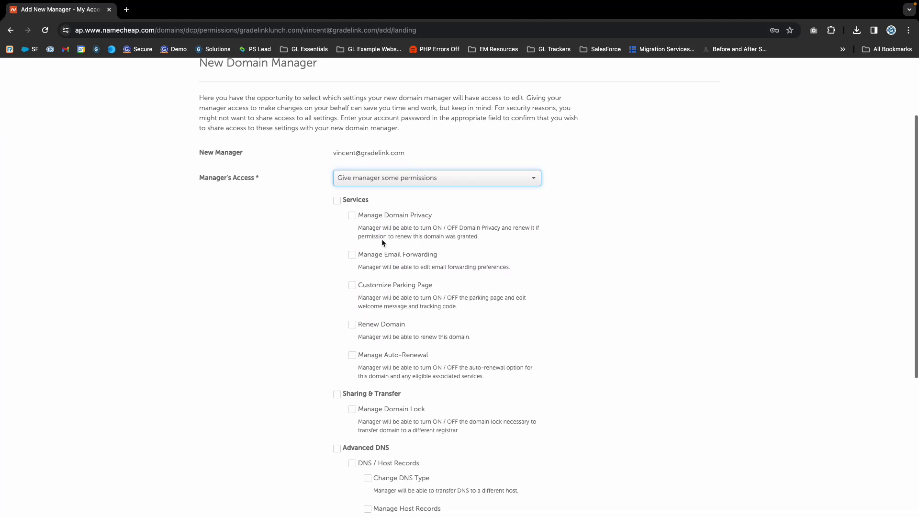
{"action": "left_click", "coordinate": [367, 181]}
{"action": "left_click", "coordinate": [375, 195]}
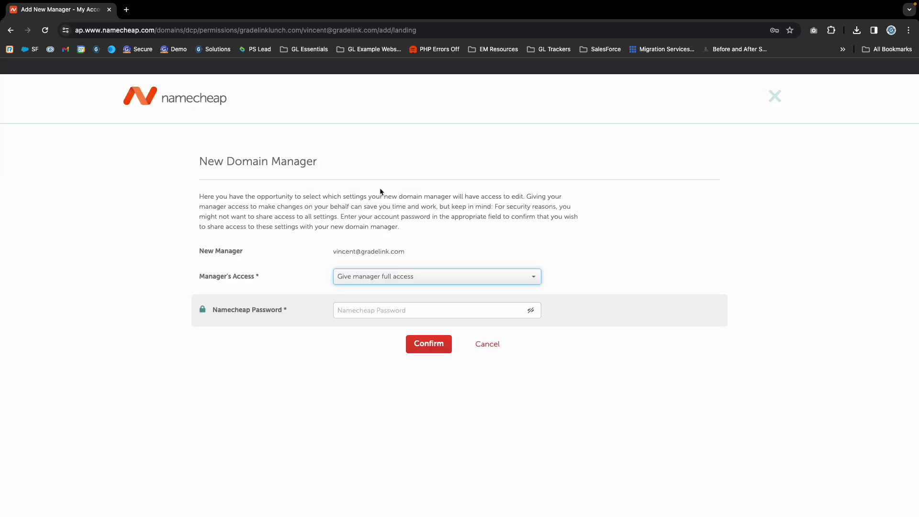
{"action": "left_click", "coordinate": [392, 279]}
Step: Restore some-permissions access and tick Manage Private Nameservers under Advanced DNS
{"action": "left_click", "coordinate": [378, 312]}
{"action": "scroll", "coordinate": [374, 314], "scroll_direction": "down", "scroll_amount": 3}
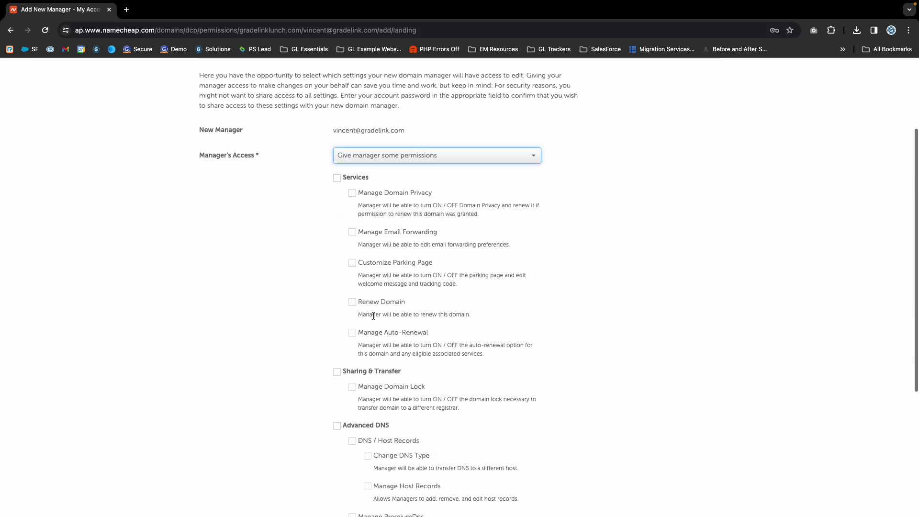
{"action": "scroll", "coordinate": [358, 374], "scroll_direction": "down", "scroll_amount": 1}
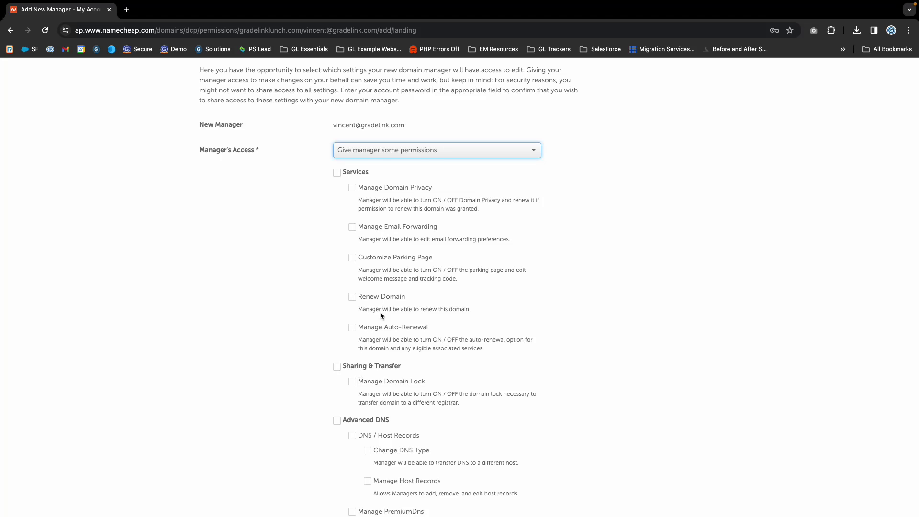
{"action": "scroll", "coordinate": [379, 407], "scroll_direction": "down", "scroll_amount": 3}
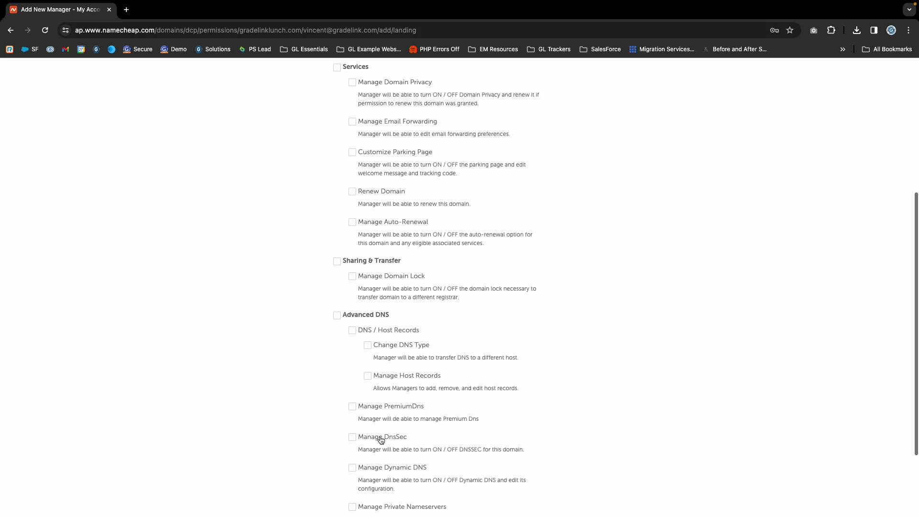
{"action": "scroll", "coordinate": [380, 440], "scroll_direction": "down", "scroll_amount": 3}
{"action": "scroll", "coordinate": [410, 395], "scroll_direction": "up", "scroll_amount": 4}
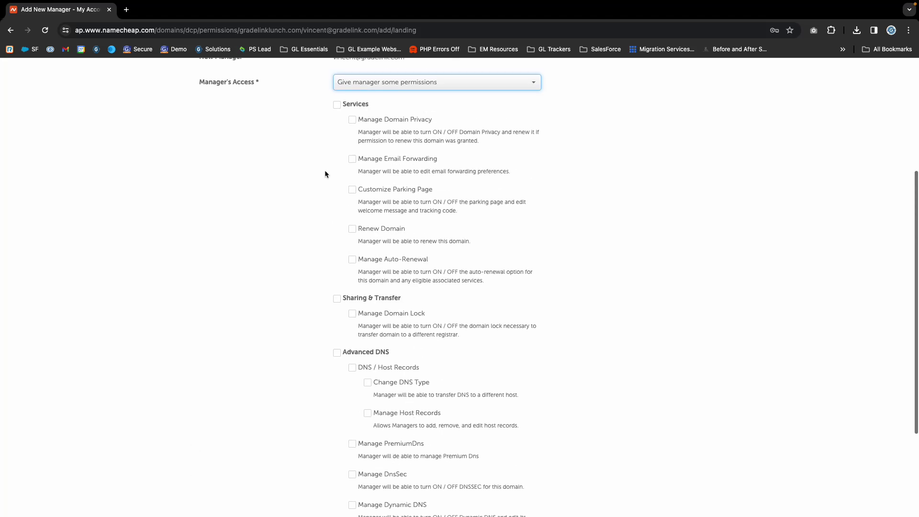
{"action": "scroll", "coordinate": [336, 184], "scroll_direction": "down", "scroll_amount": 2}
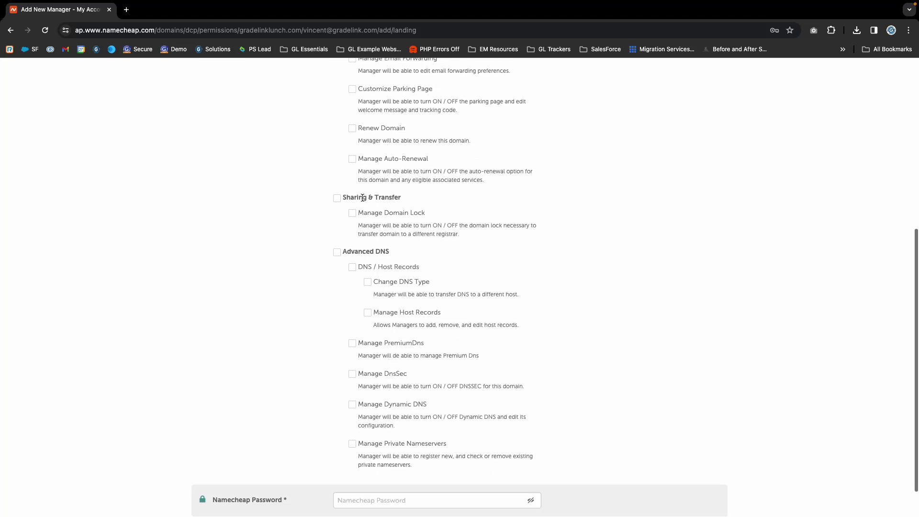
{"action": "left_click", "coordinate": [353, 439]}
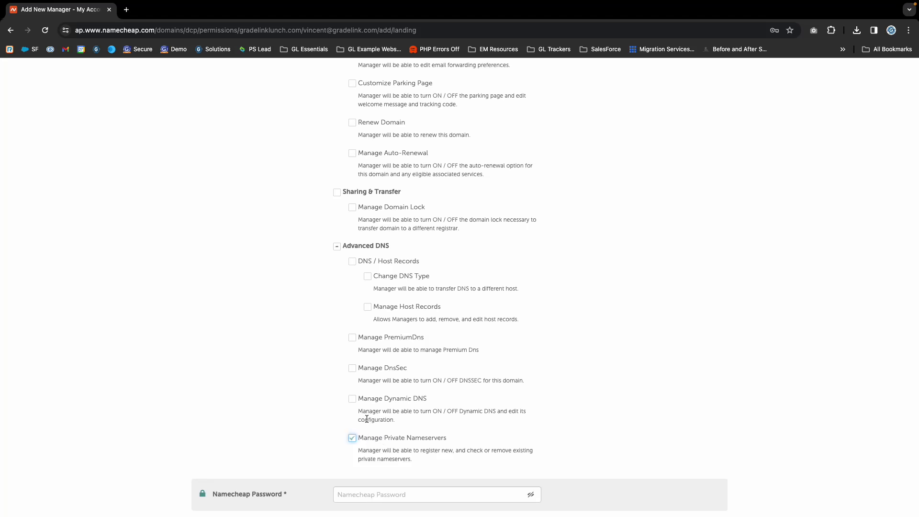
Step: Tick Manage Dynamic DNS, leaving the domain lock permission unchecked
{"action": "scroll", "coordinate": [366, 420], "scroll_direction": "up", "scroll_amount": 3}
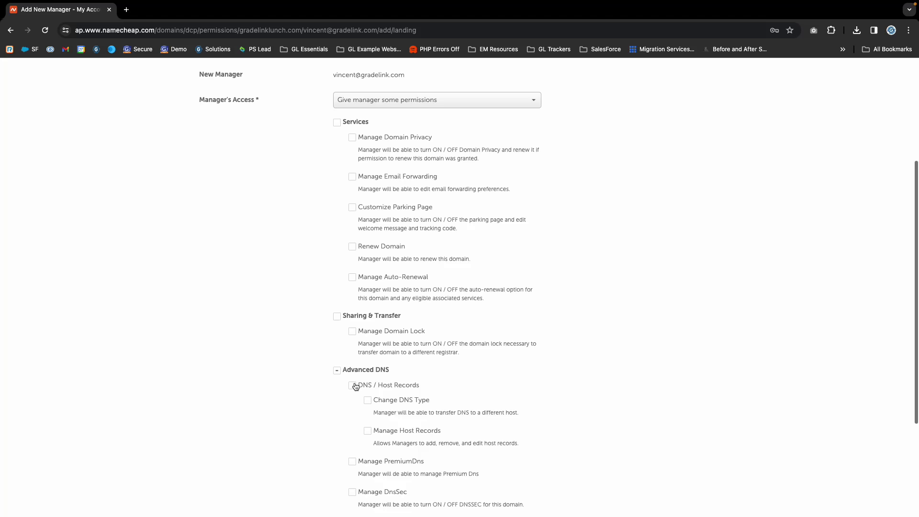
{"action": "scroll", "coordinate": [350, 322], "scroll_direction": "up", "scroll_amount": 1}
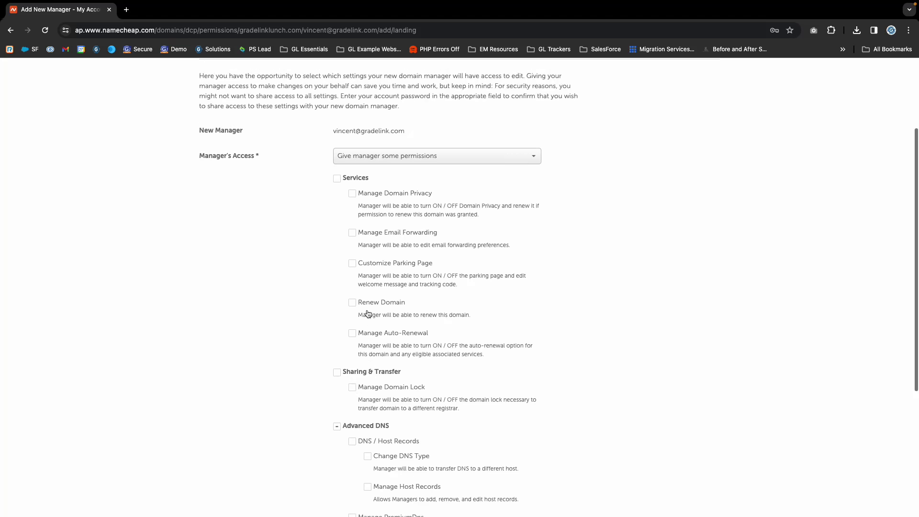
{"action": "scroll", "coordinate": [365, 274], "scroll_direction": "up", "scroll_amount": 1}
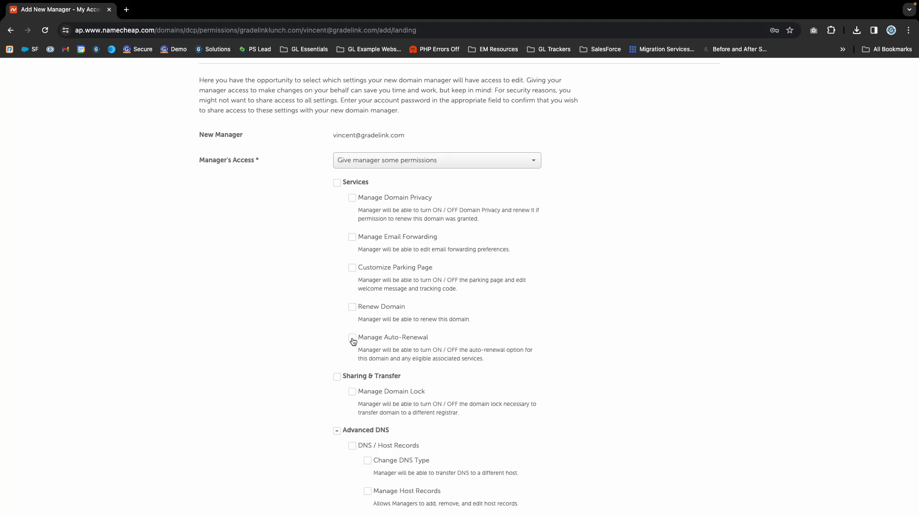
{"action": "scroll", "coordinate": [352, 354], "scroll_direction": "down", "scroll_amount": 5}
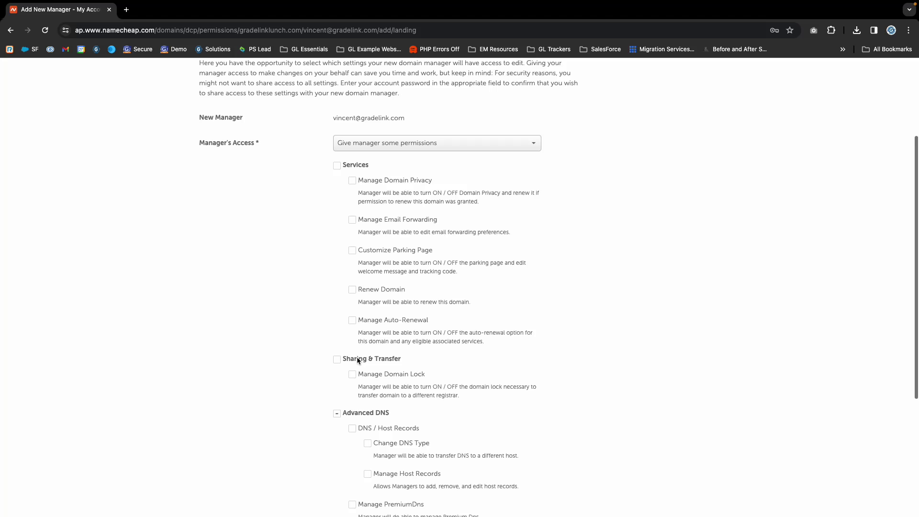
{"action": "left_click", "coordinate": [353, 377]}
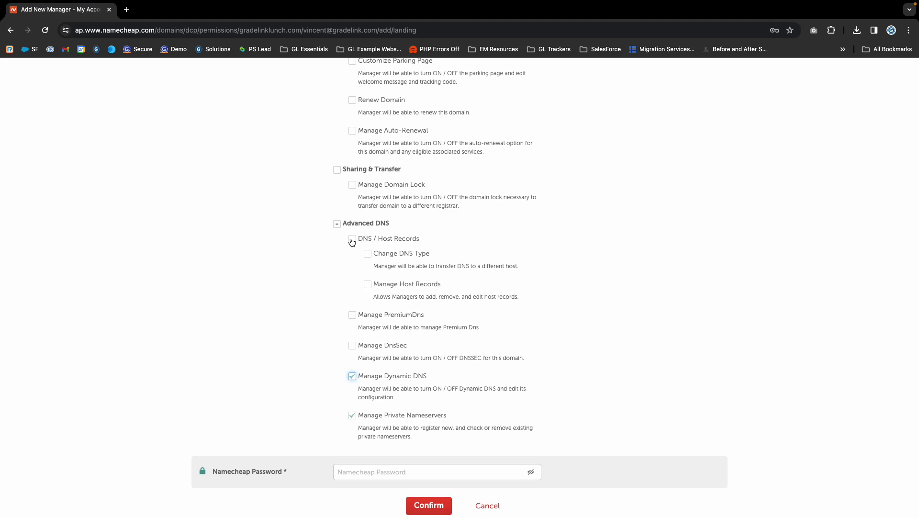
{"action": "scroll", "coordinate": [352, 242], "scroll_direction": "up", "scroll_amount": 1}
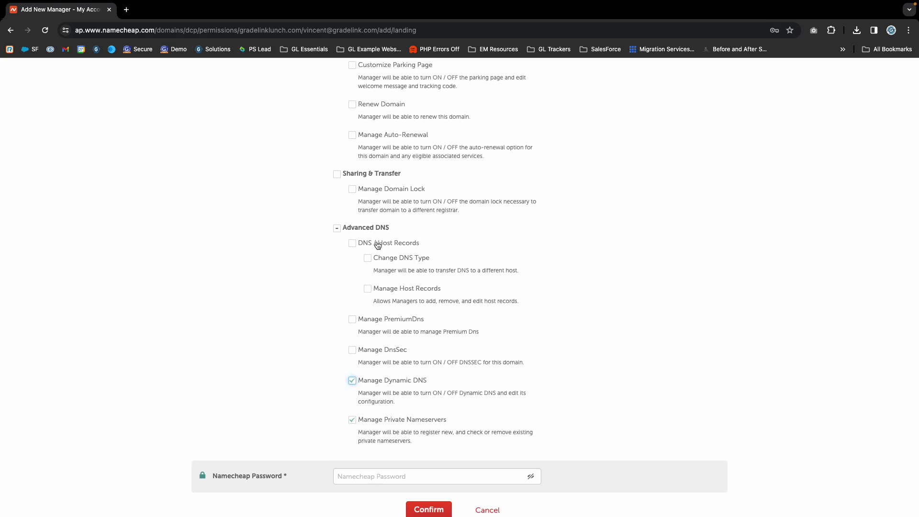
{"action": "scroll", "coordinate": [383, 249], "scroll_direction": "up", "scroll_amount": 1}
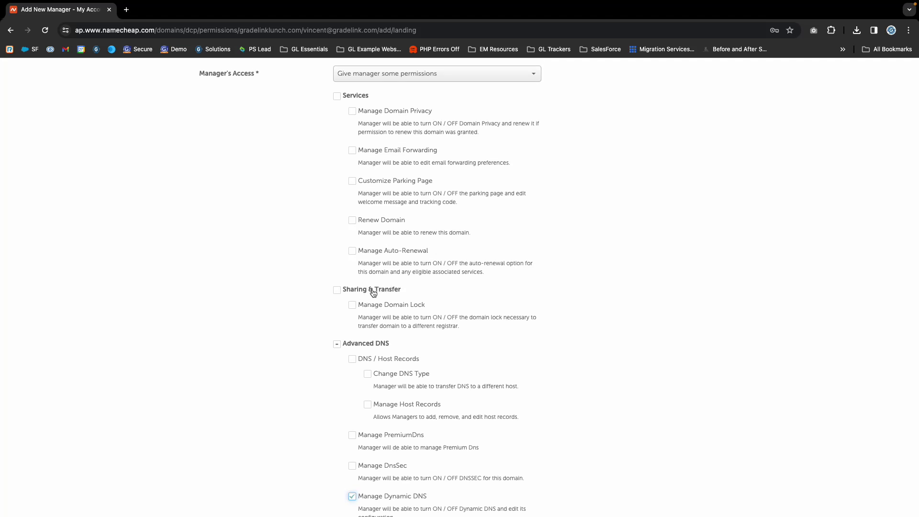
{"action": "left_click", "coordinate": [353, 306]}
{"action": "left_click", "coordinate": [353, 305]}
{"action": "scroll", "coordinate": [359, 297], "scroll_direction": "up", "scroll_amount": 5}
{"action": "scroll", "coordinate": [351, 278], "scroll_direction": "up", "scroll_amount": 1}
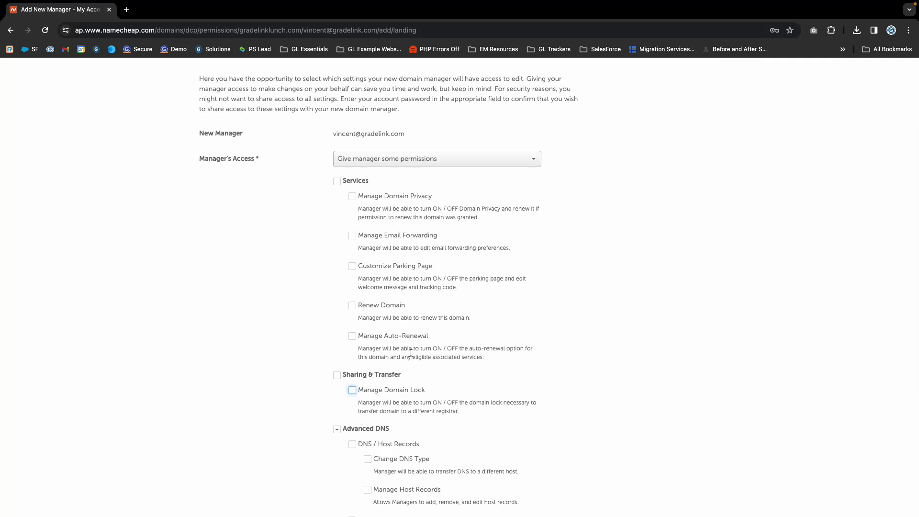
Step: Dismiss the saved-password suggestions and close the New Domain Manager form without confirming
{"action": "scroll", "coordinate": [314, 239], "scroll_direction": "down", "scroll_amount": 5}
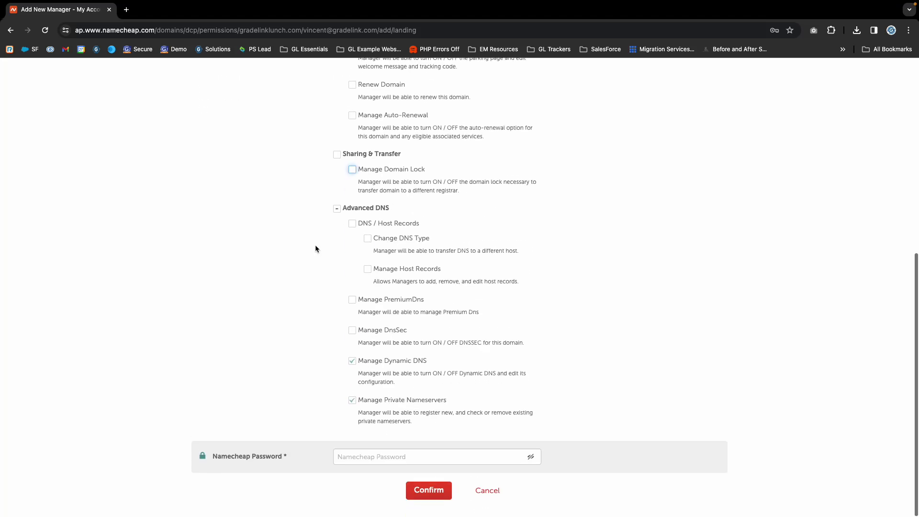
{"action": "left_click", "coordinate": [363, 463]}
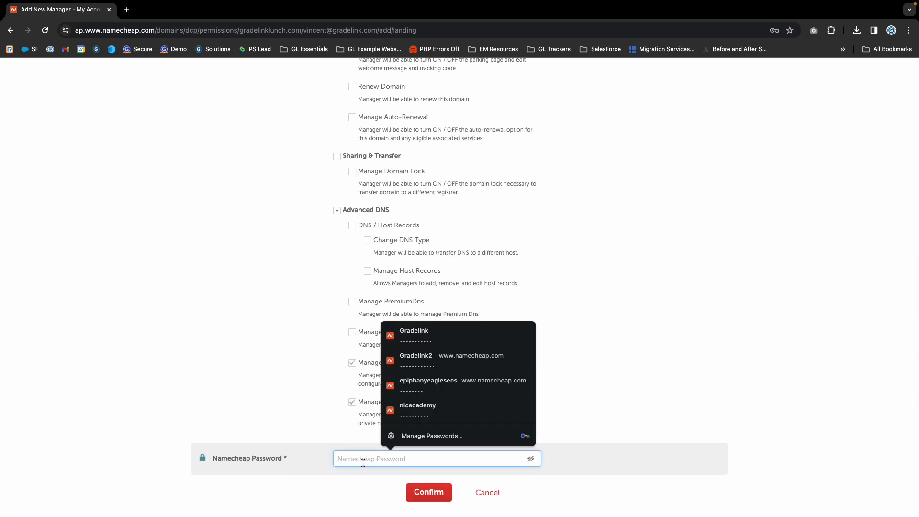
{"action": "key", "text": "Escape"}
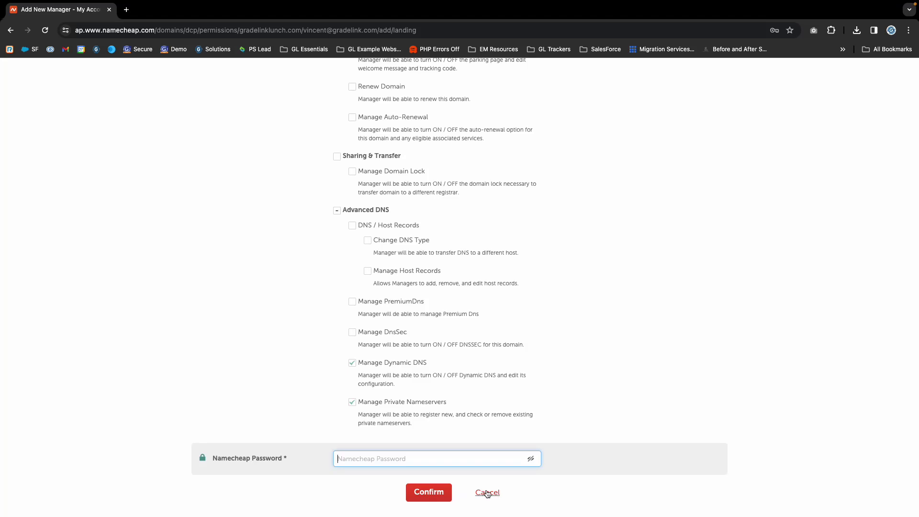
{"action": "left_click", "coordinate": [488, 494]}
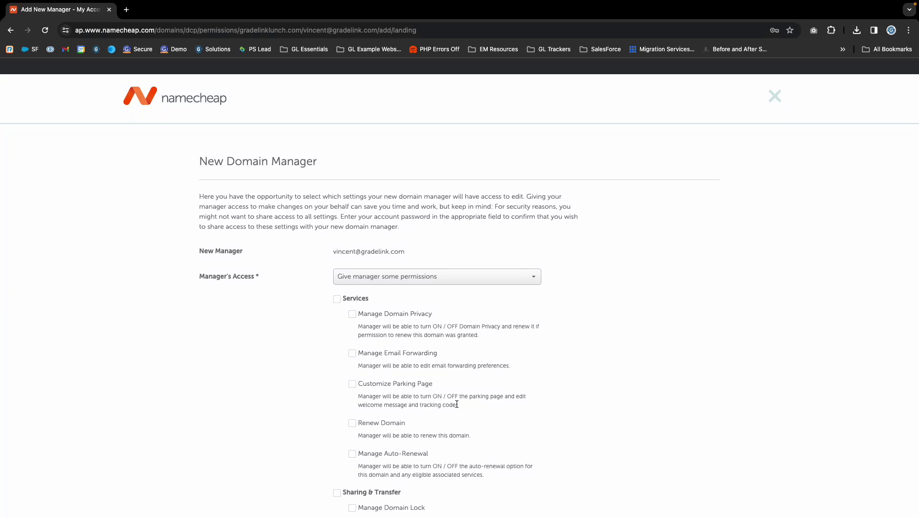
{"action": "left_click", "coordinate": [773, 98]}
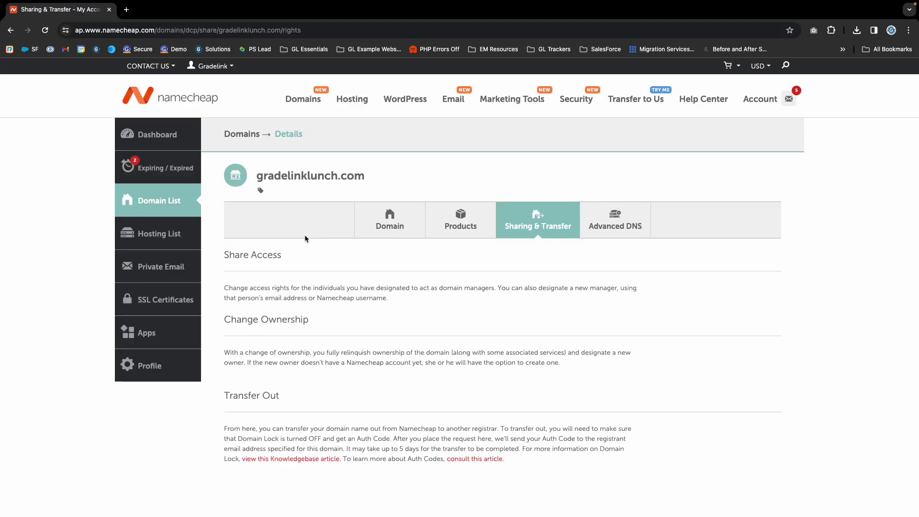